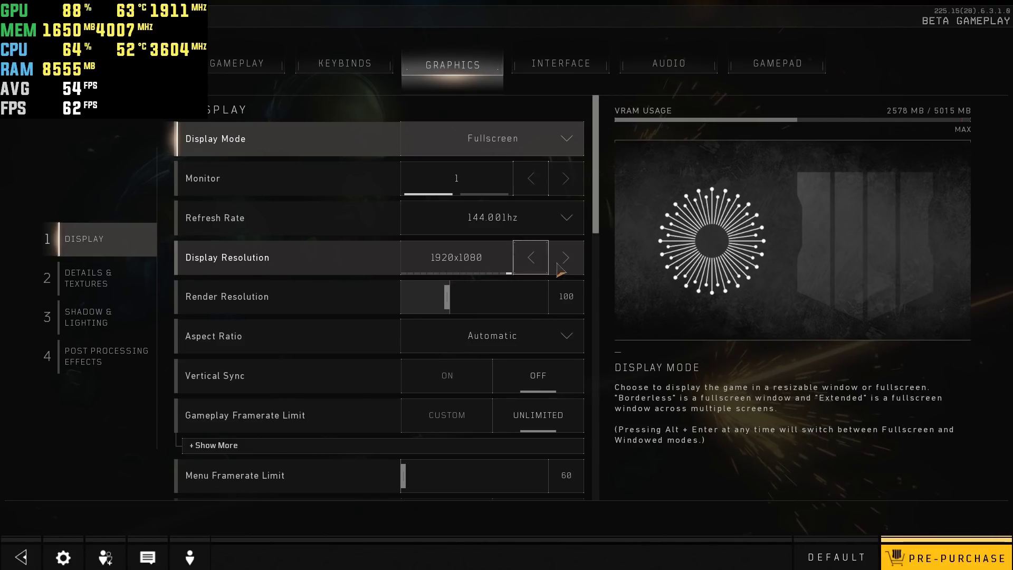
- Review the graphics options from Display through Details & Textures, Shadow & Lighting and Post Processing Effects
left_click_drag(599, 226, 599, 258)
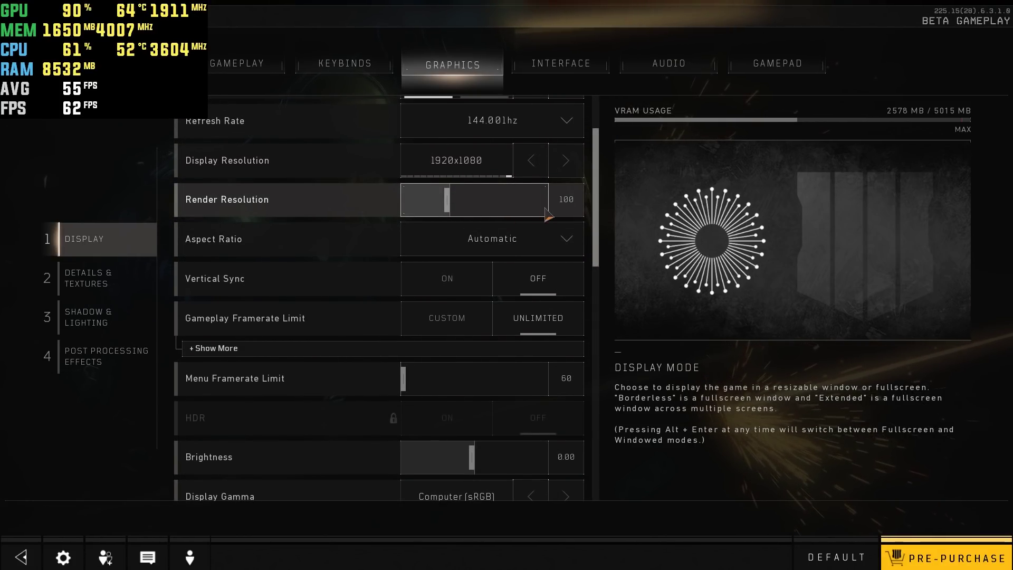
scroll(601, 233, "down", 1)
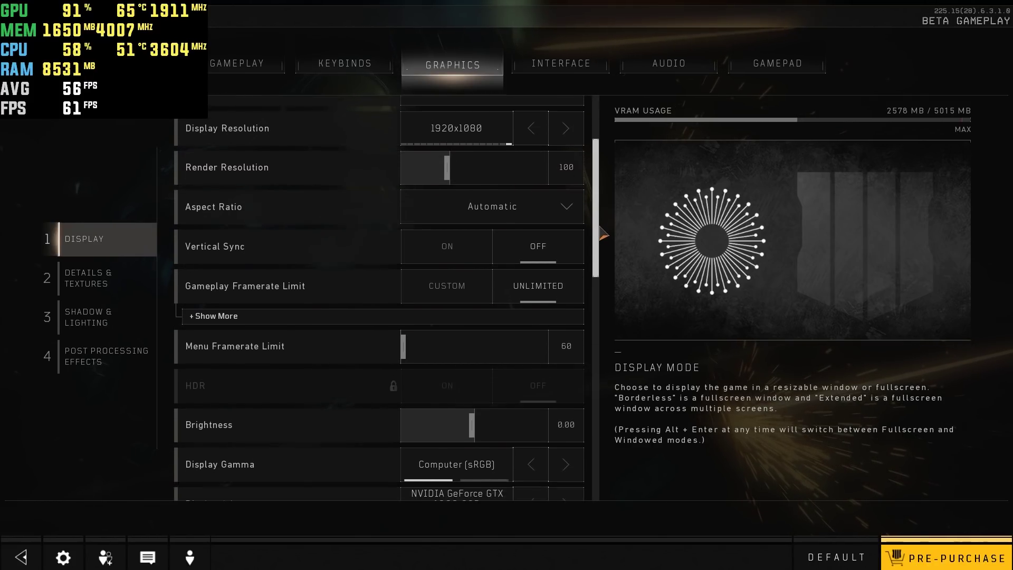
scroll(601, 233, "down", 1)
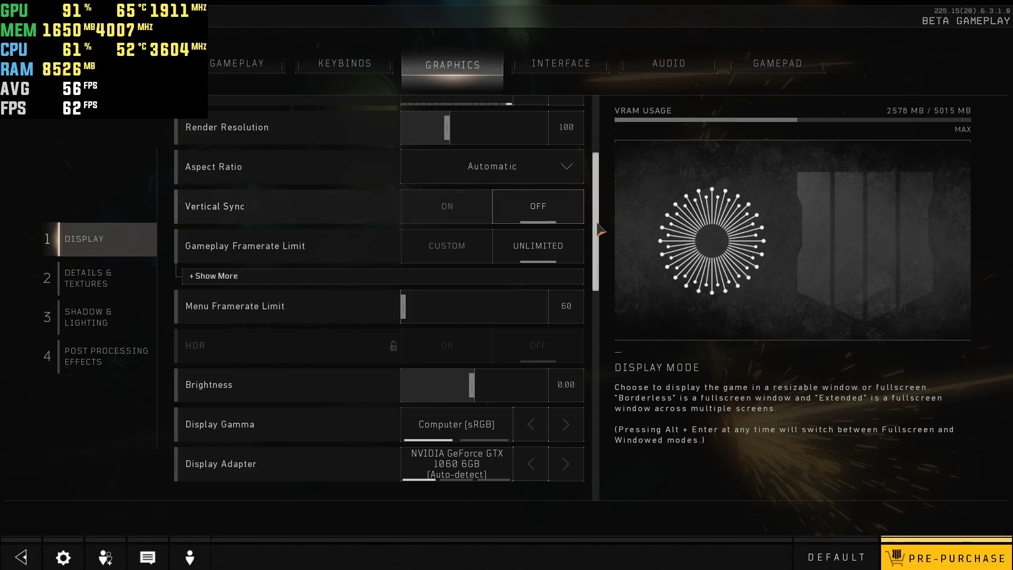
scroll(602, 240, "down", 2)
scroll(605, 258, "down", 1)
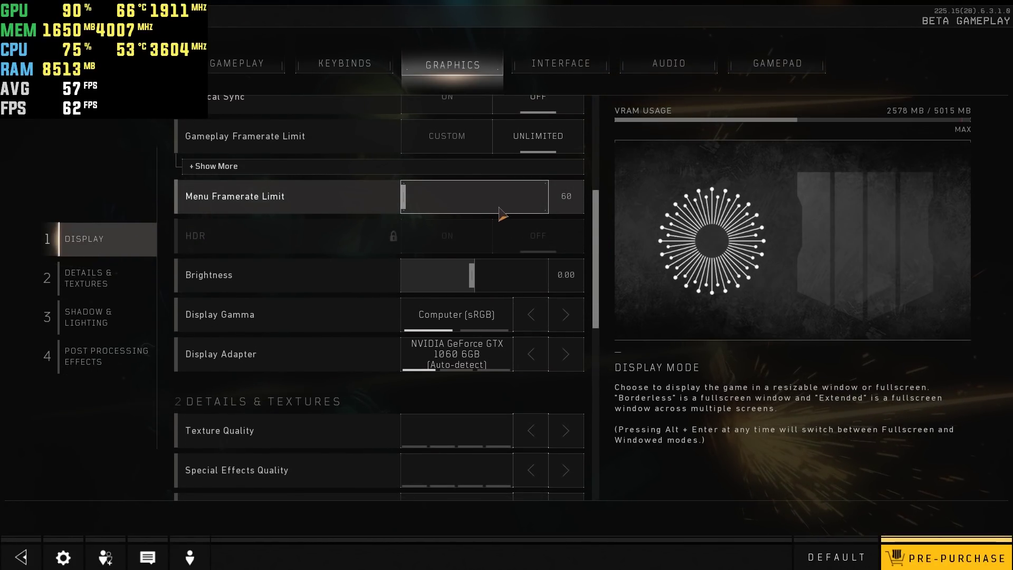
scroll(599, 269, "down", 1)
scroll(600, 275, "down", 3)
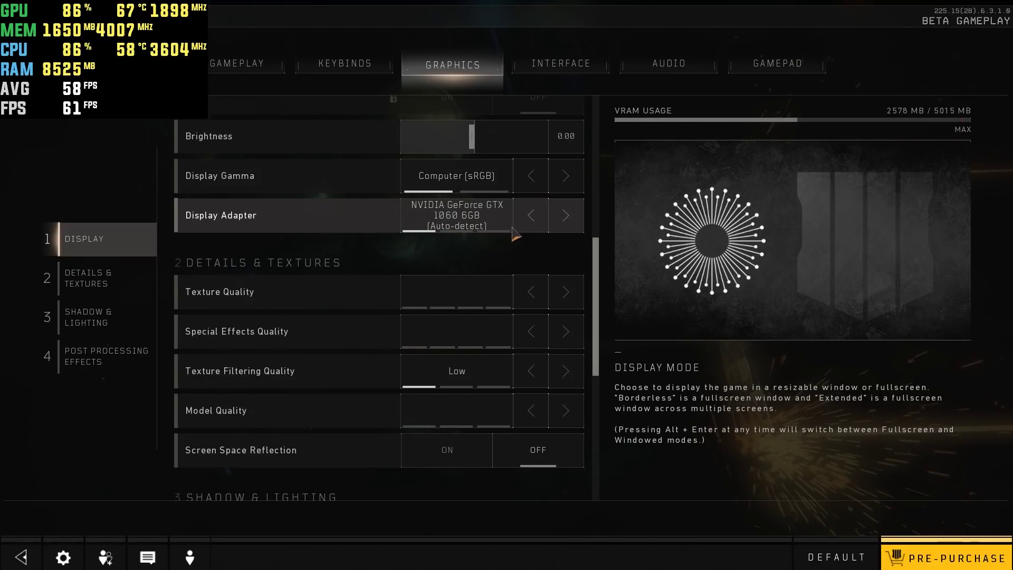
scroll(601, 284, "down", 1)
scroll(600, 284, "down", 5)
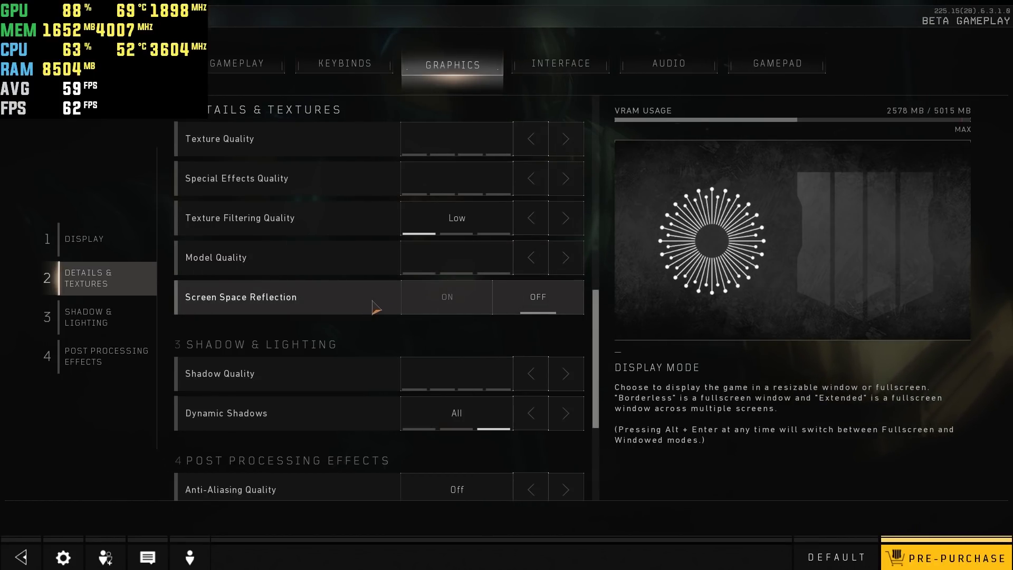
scroll(598, 374, "down", 1)
scroll(599, 374, "down", 5)
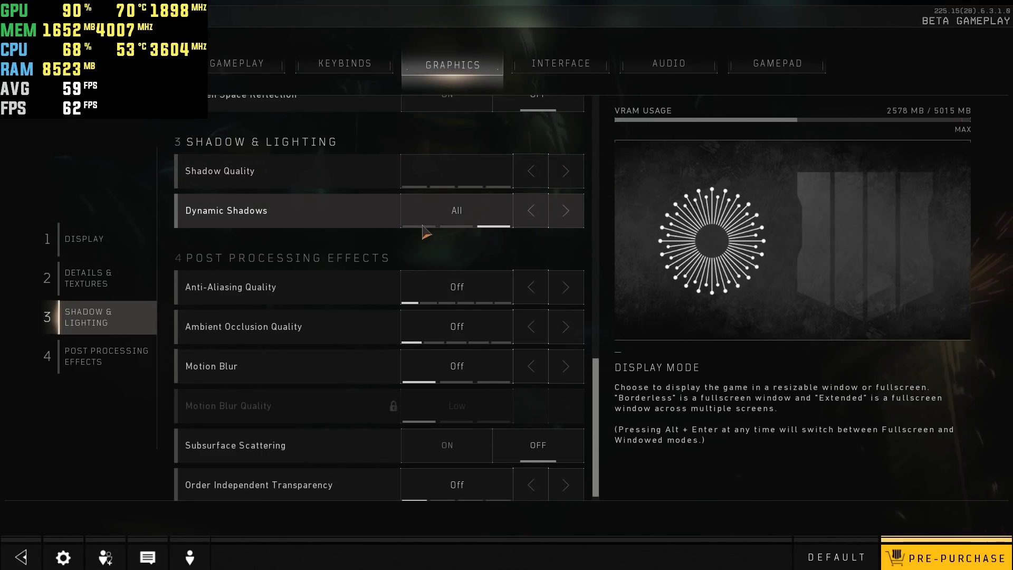
- Set Dynamic Shadows to Off and apply the graphics changes
mouse_move(417, 228)
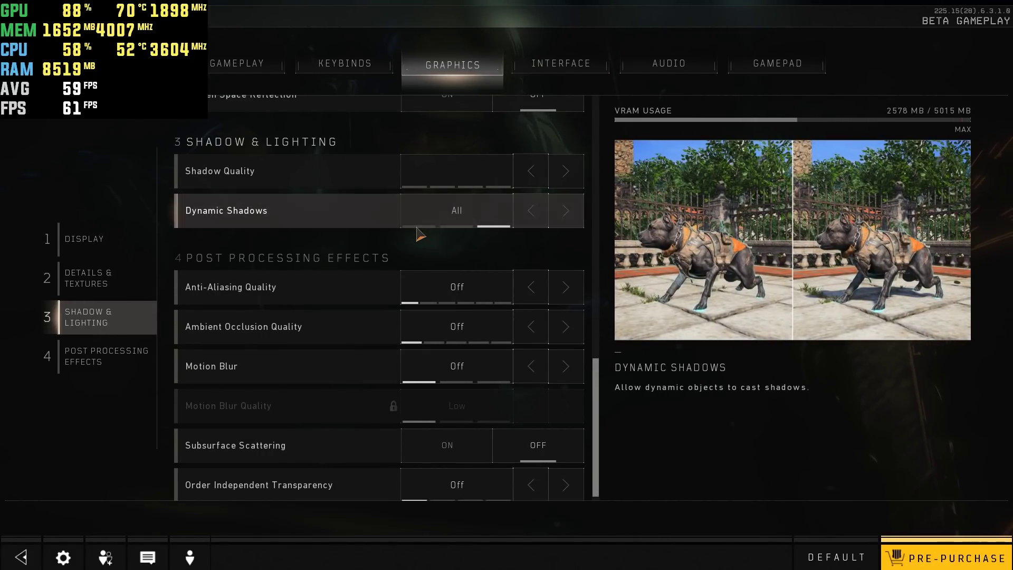
left_click(531, 214)
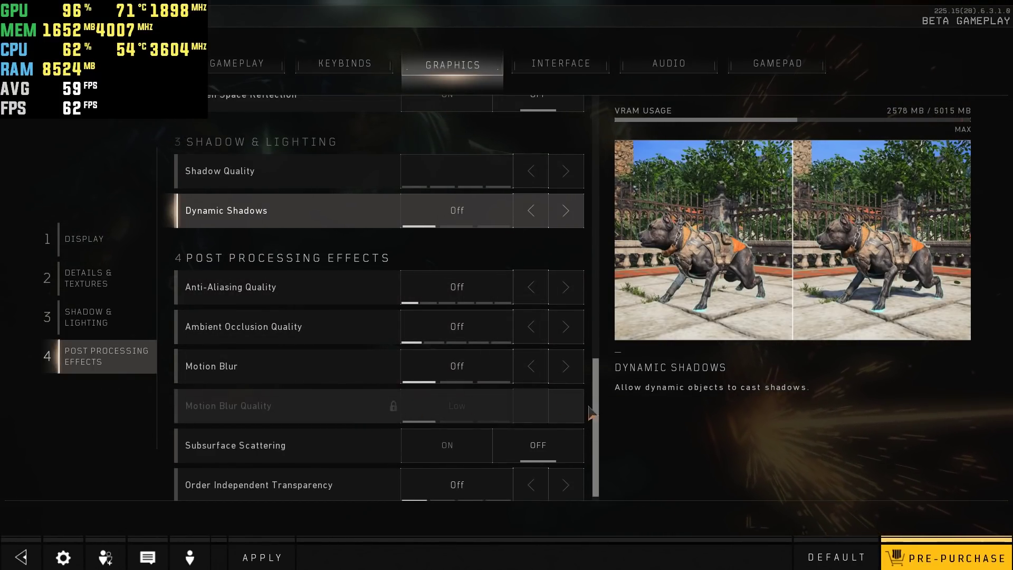
scroll(595, 430, "down", 2)
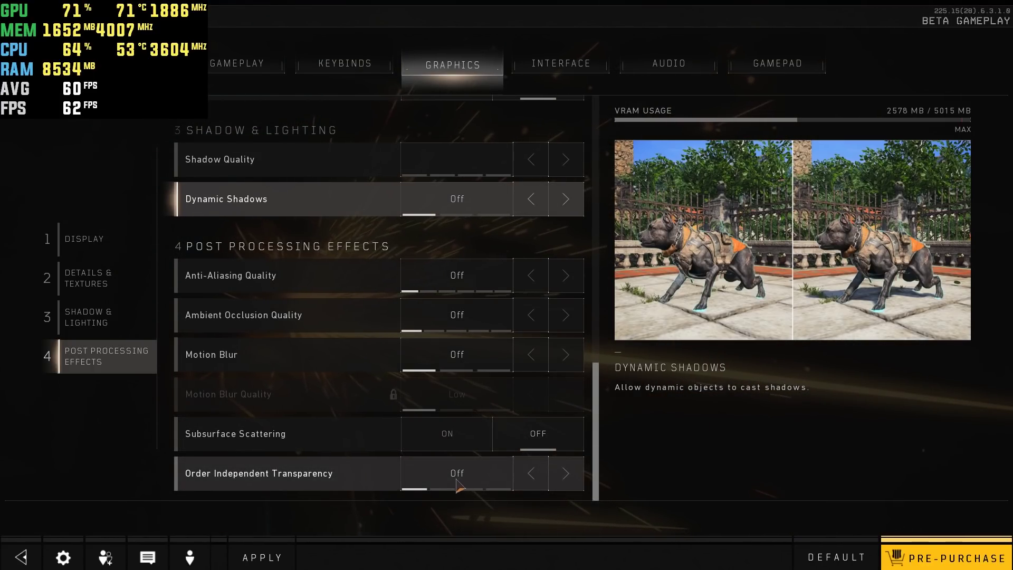
left_click(262, 557)
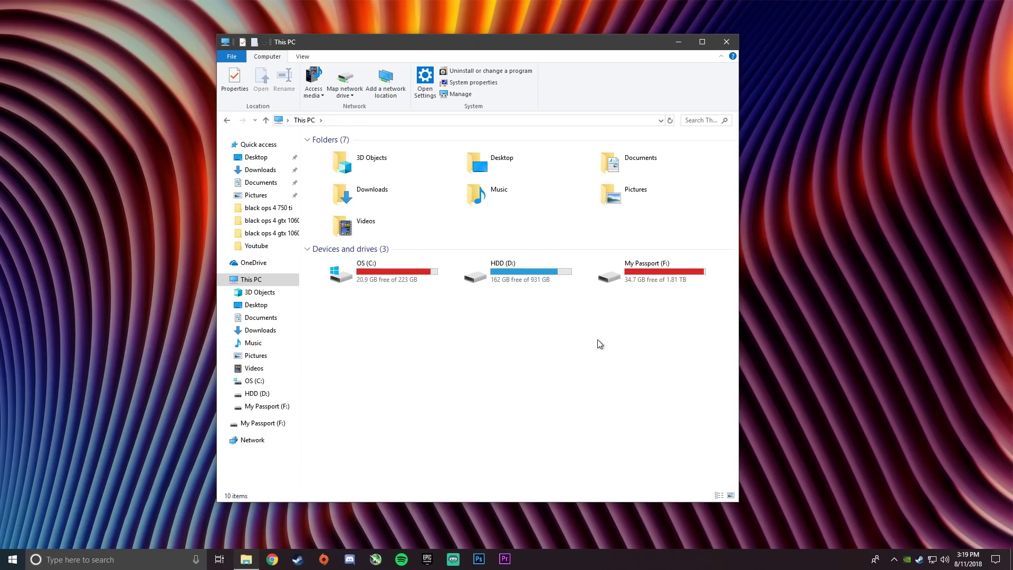
- In File Explorer, open the players folder inside Games\Battle.net\Call of Duty Black Ops 4 on the HDD (D:) drive
double_click(507, 279)
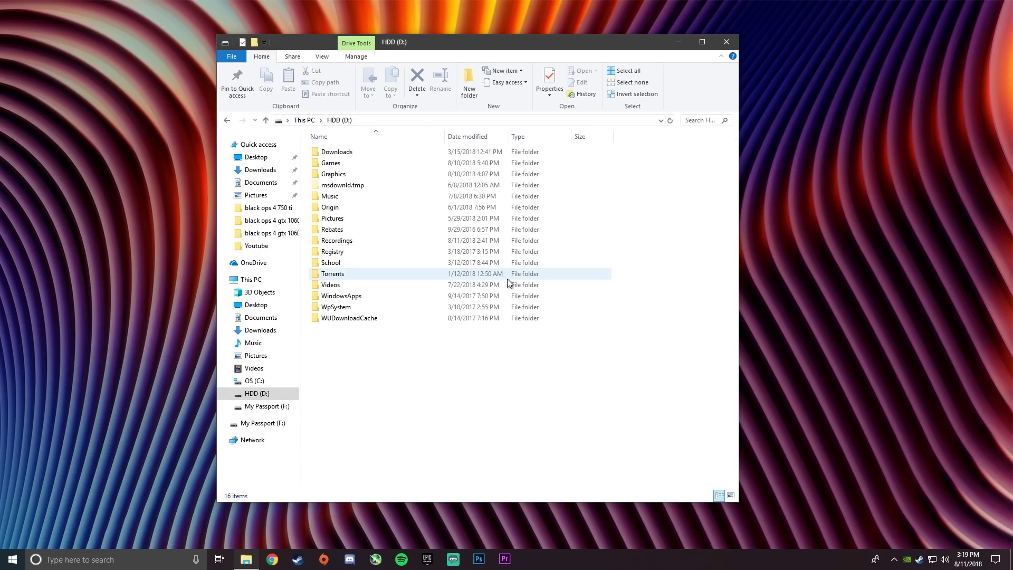
double_click(372, 163)
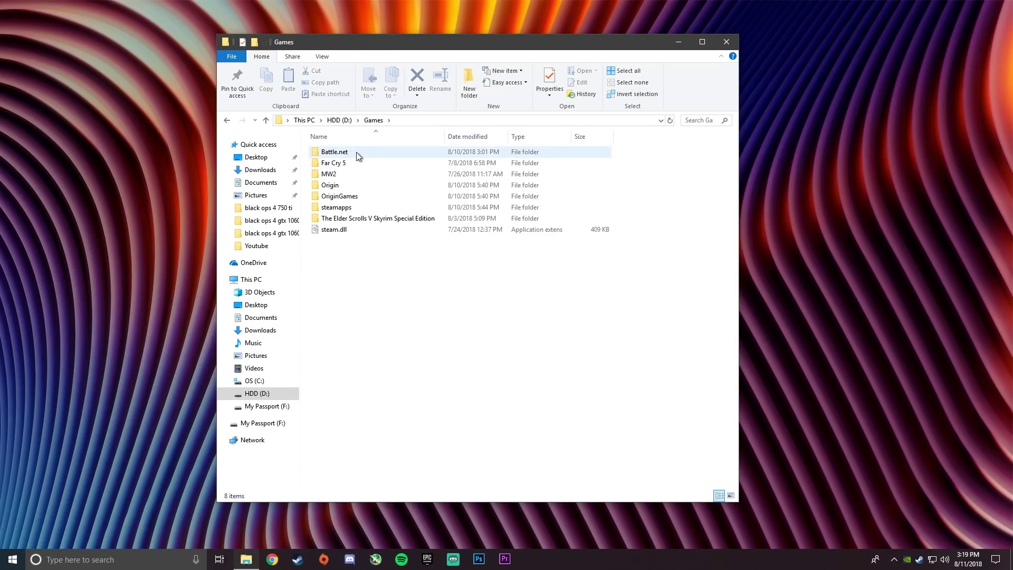
double_click(356, 153)
left_click(401, 154)
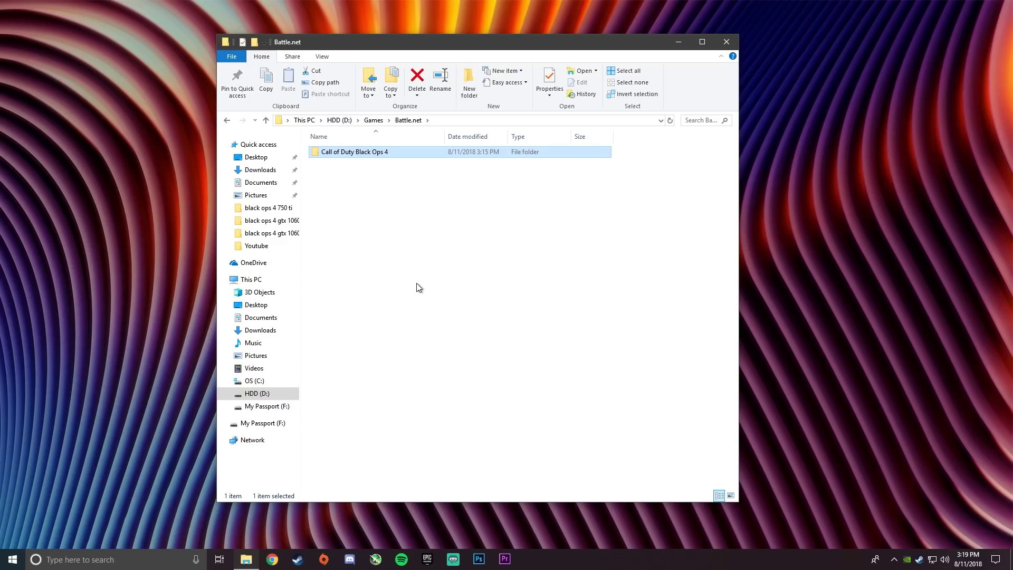
double_click(396, 154)
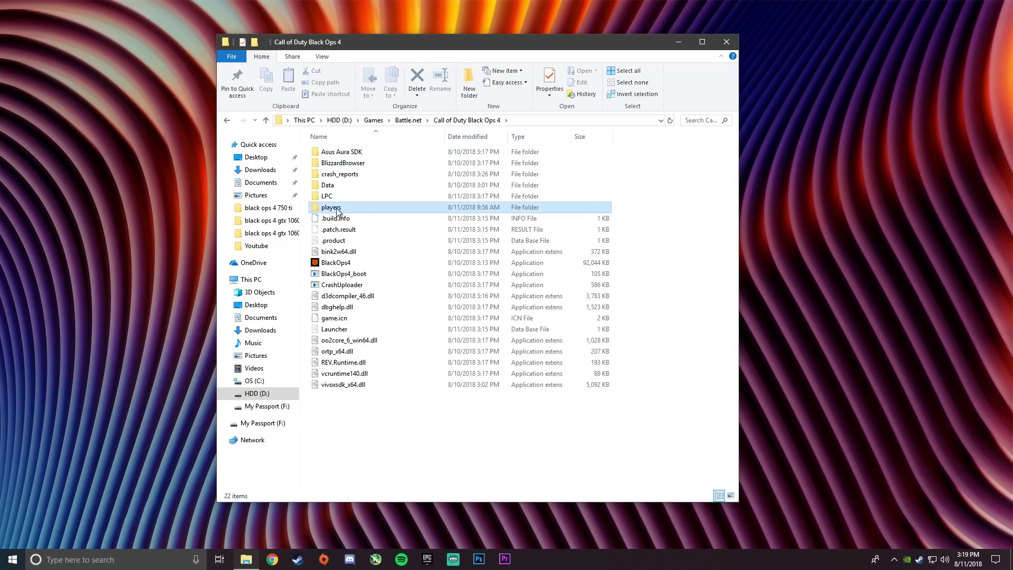
left_click(336, 208)
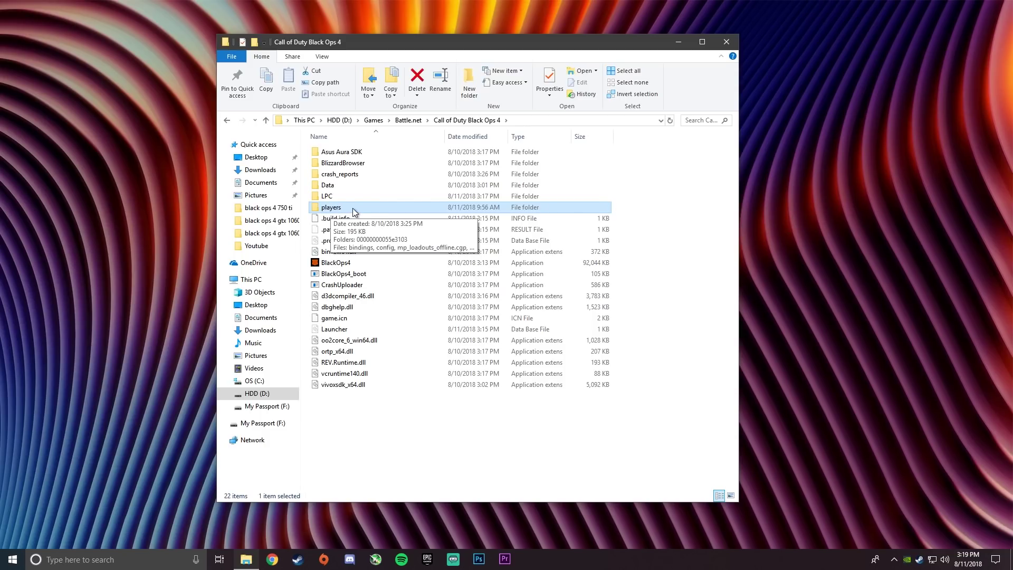
double_click(354, 209)
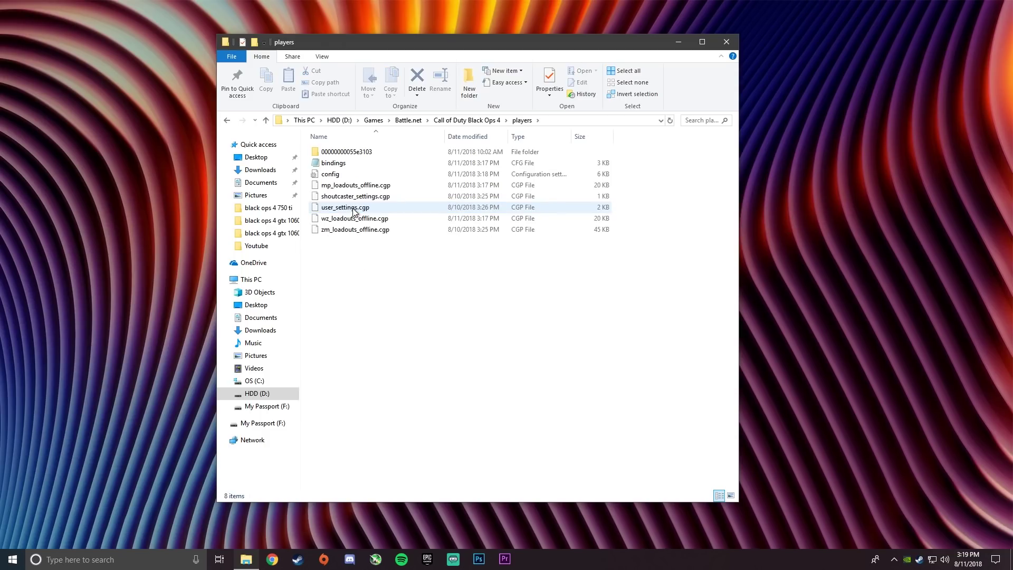
- Open the config file in Notepad, move its window to the upper edge of the screen and minimize the folder window
left_click(357, 176)
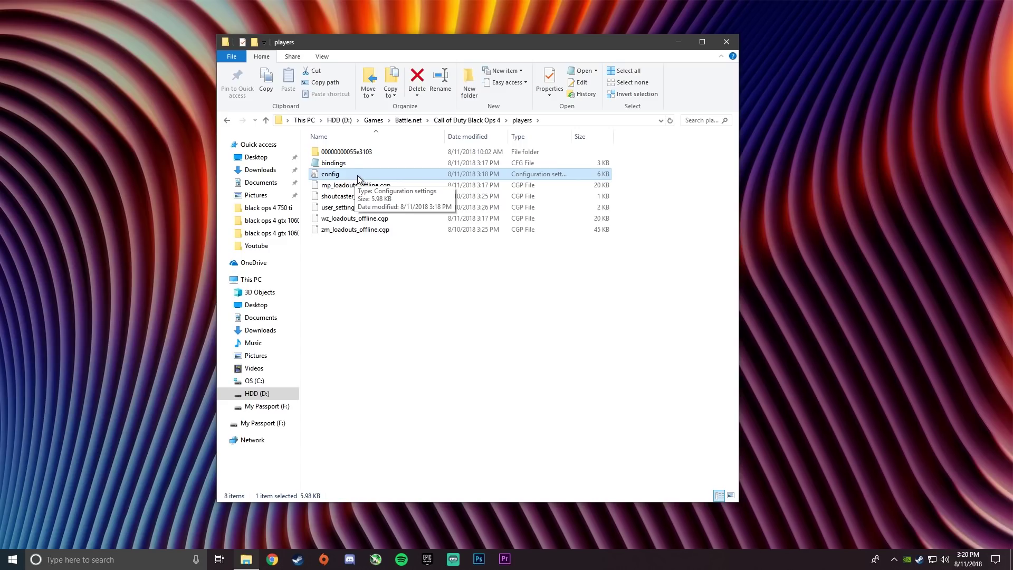
right_click(356, 175)
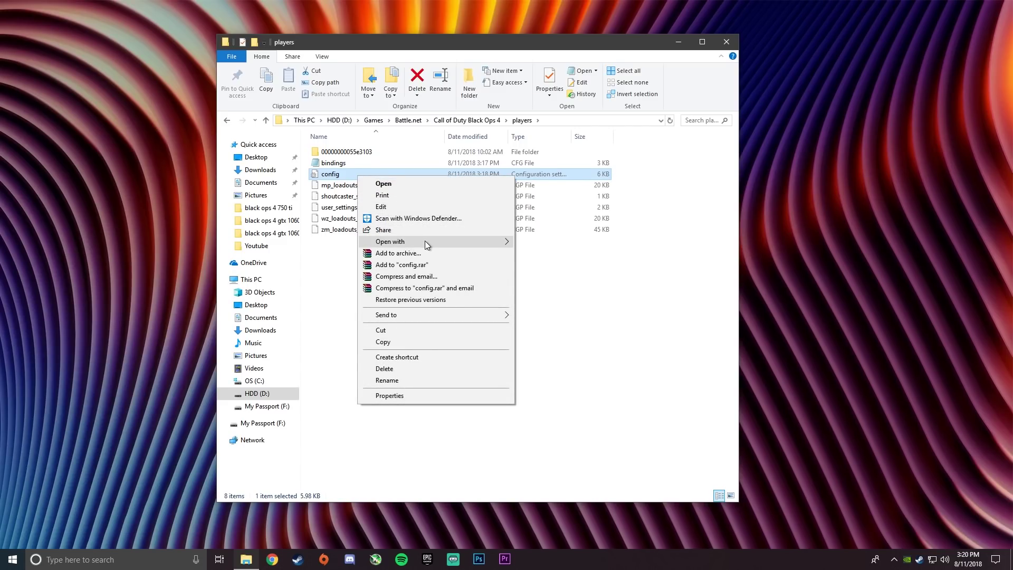
mouse_move(425, 240)
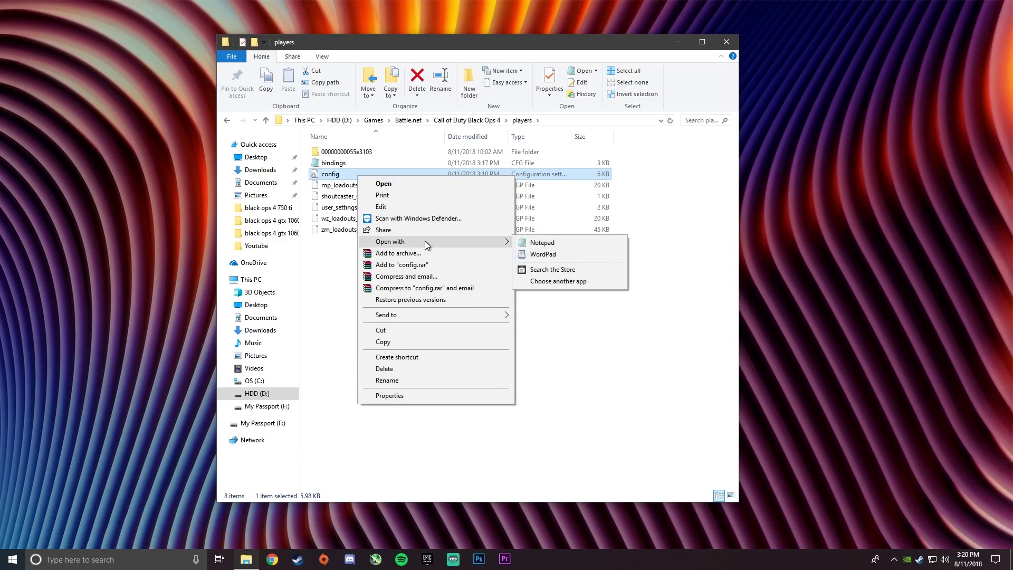
left_click(576, 242)
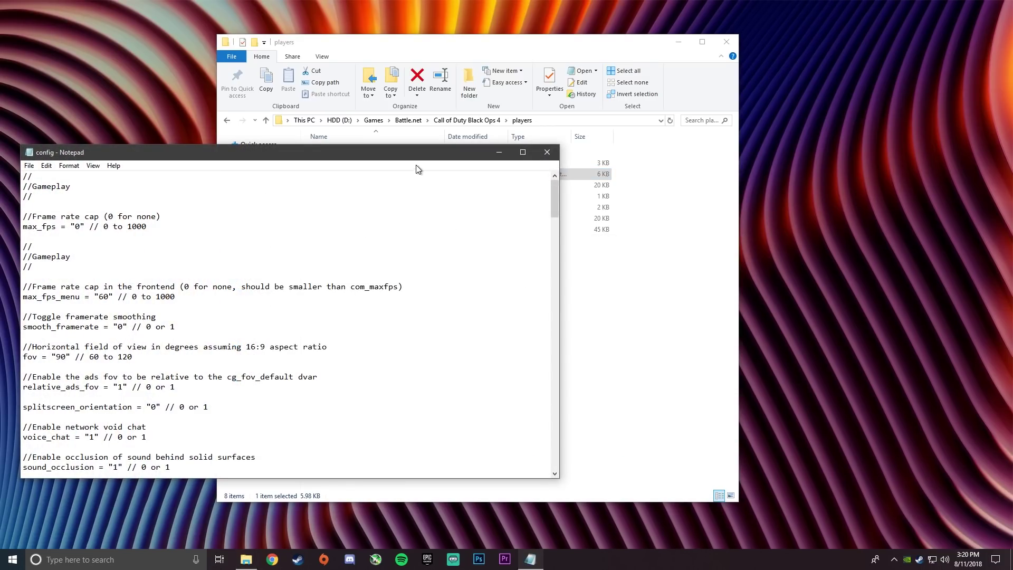
left_click_drag(419, 158, 514, 1)
left_click(678, 42)
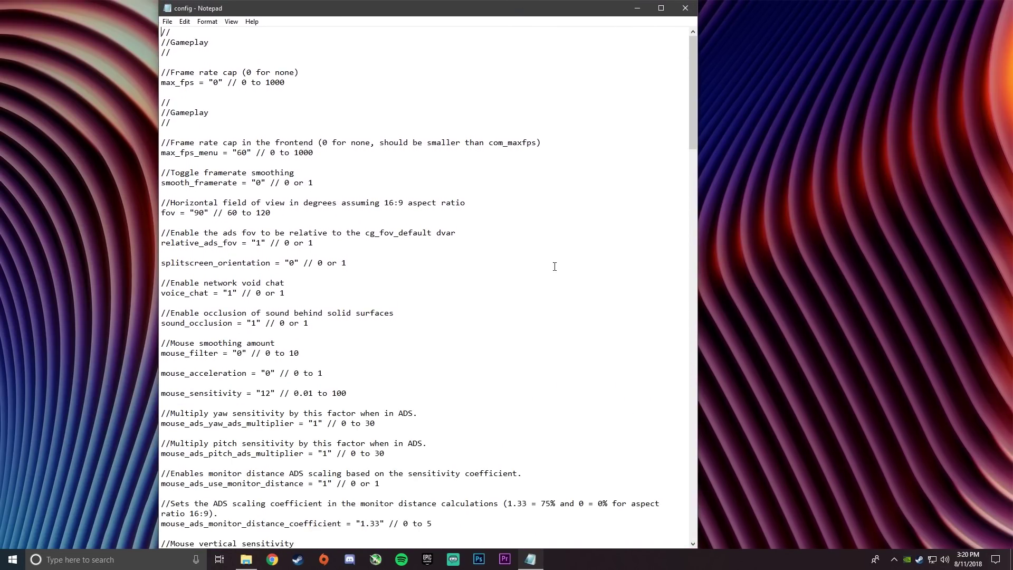
- Examine the mesh, texture, effects and reflection quality entries in the config file's Graphics section
left_click_drag(691, 94, 729, 365)
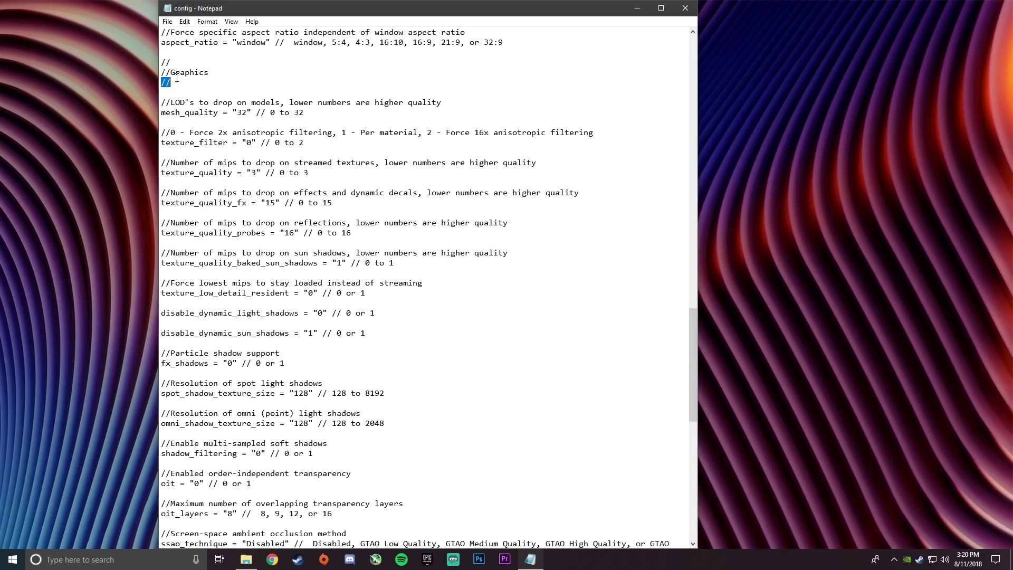
left_click_drag(176, 78, 175, 72)
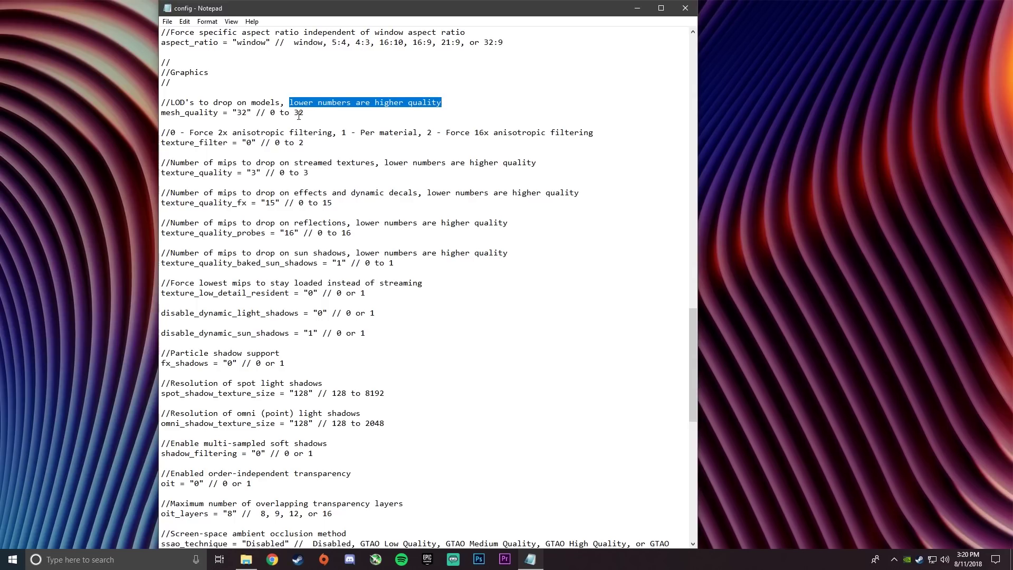
left_click(319, 111)
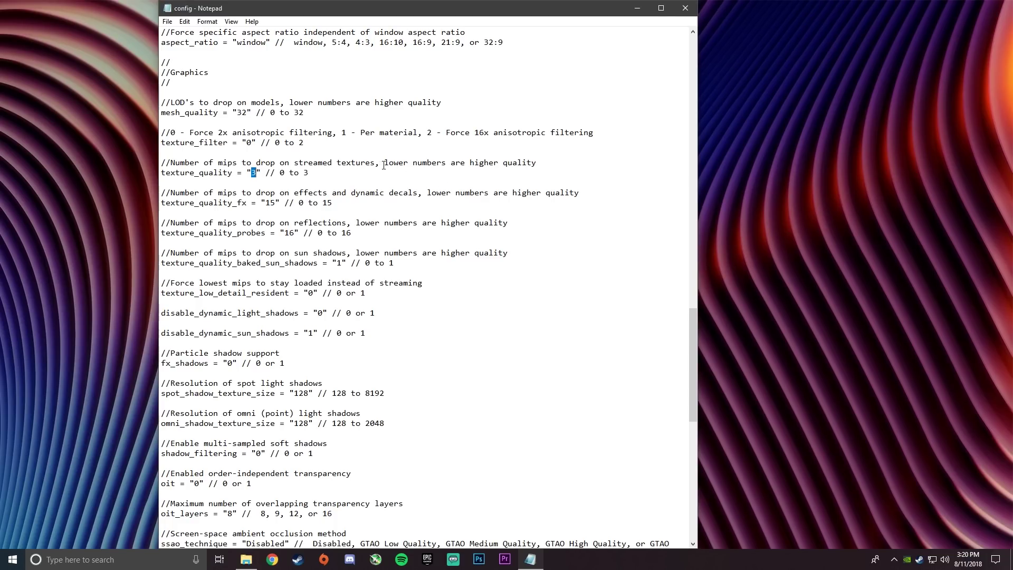
left_click(477, 171)
left_click_drag(428, 194, 466, 193)
left_click(480, 204)
left_click_drag(356, 223, 466, 224)
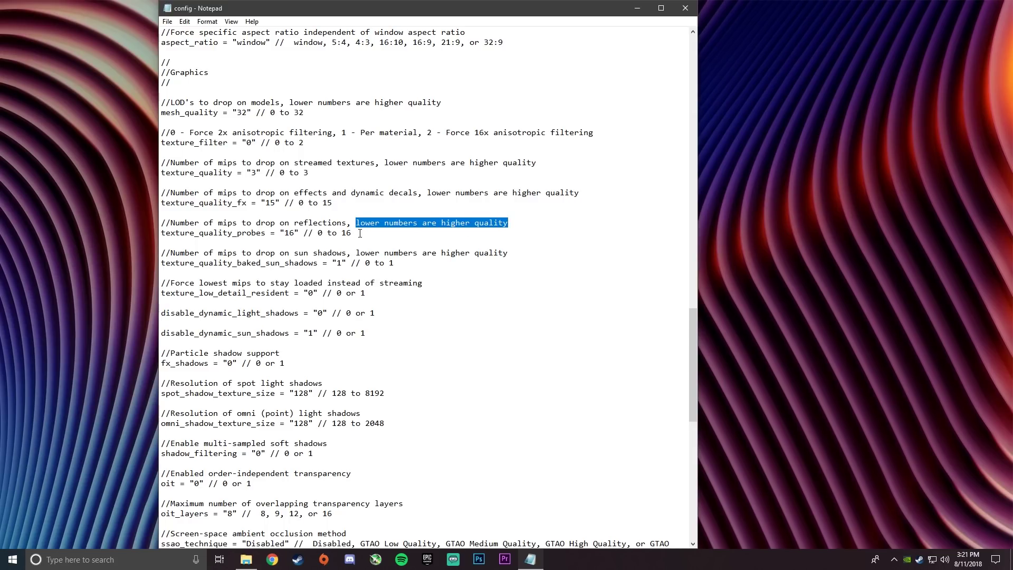
- Check the texture_quality_baked_sun_shadows entry and set disable_dynamic_sun_shadows to "0"
double_click(338, 262)
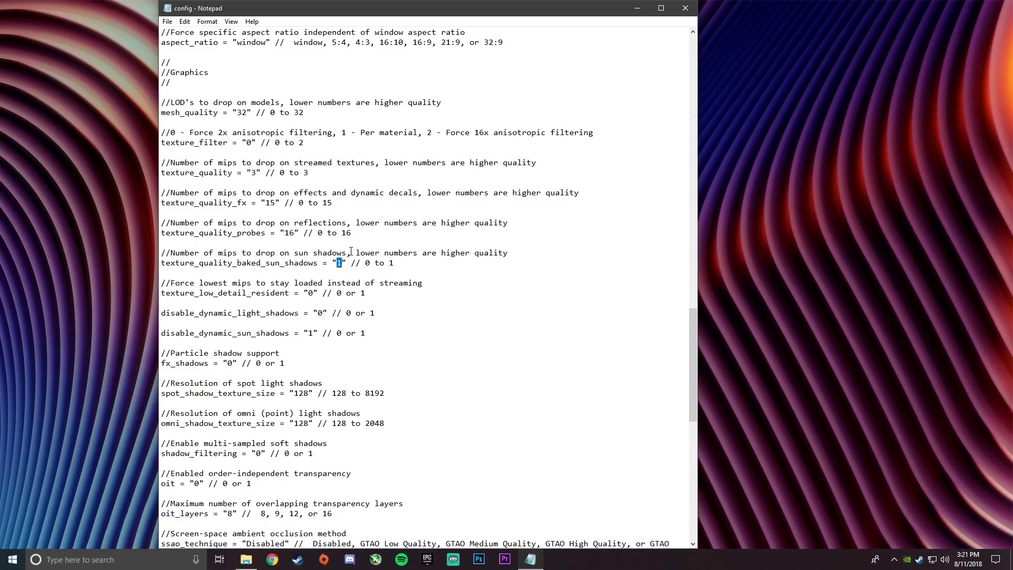
left_click_drag(357, 252, 463, 254)
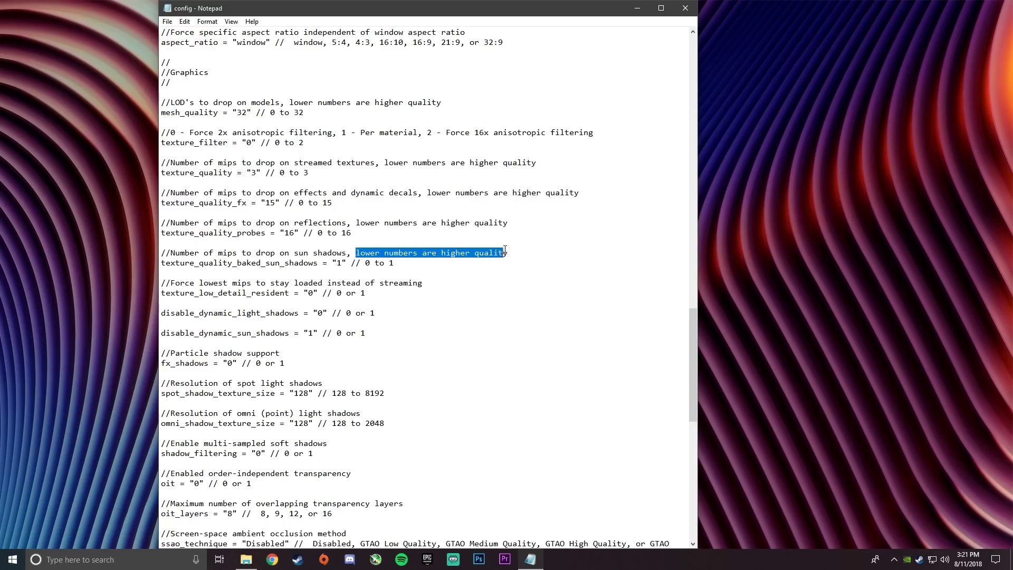
double_click(388, 266)
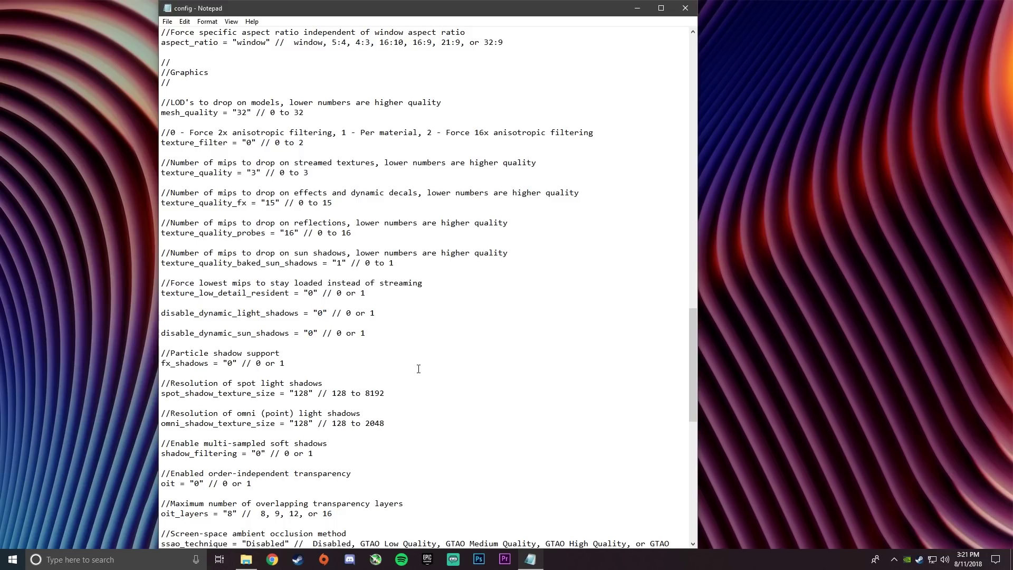
- Examine the remaining graphics entries, from particle shadows and transparency through ambient occlusion, anti-aliasing, motion blur, HDR and screenspace reflection
scroll(418, 368, "down", 3)
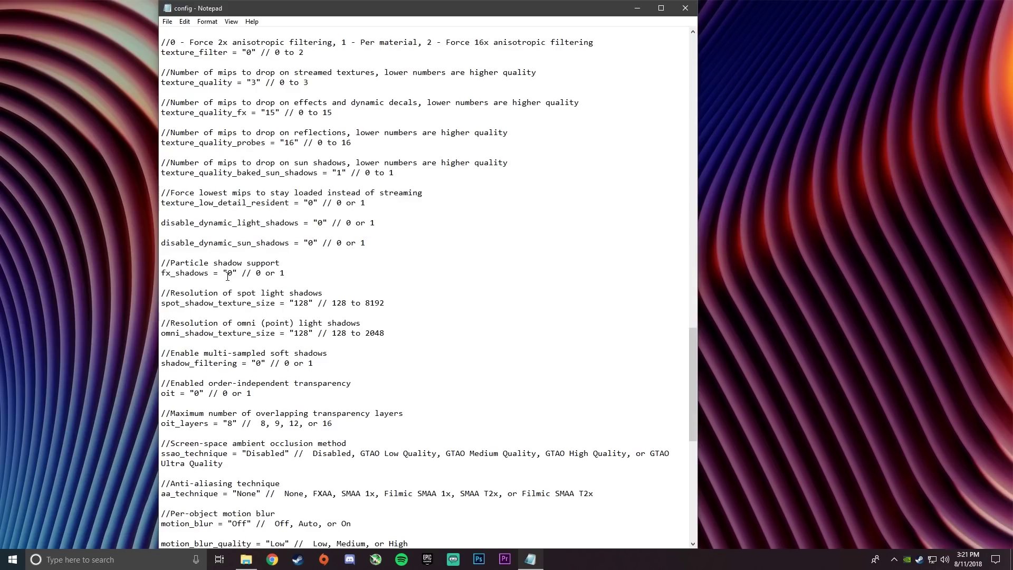
scroll(349, 269, "down", 1)
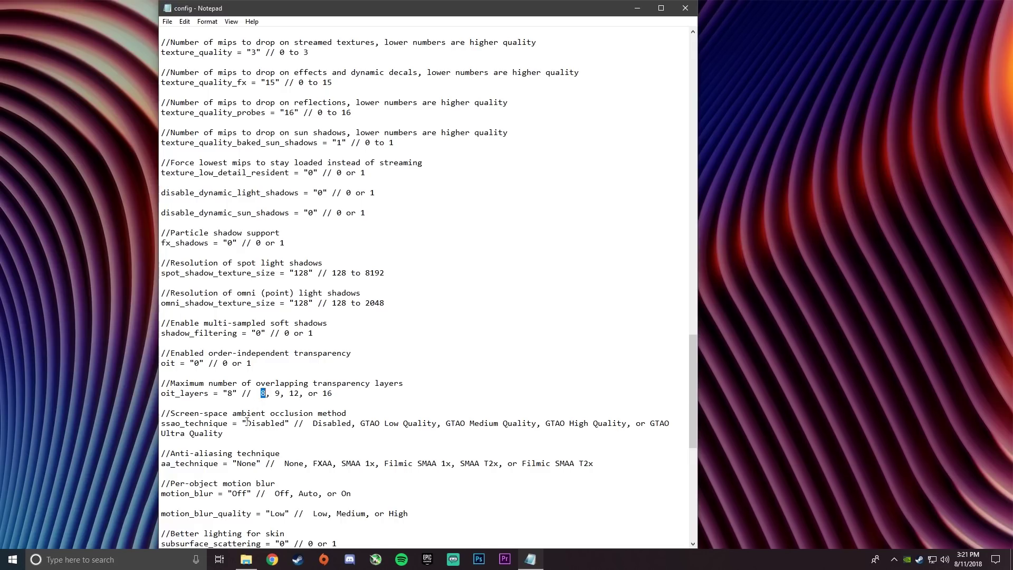
left_click_drag(246, 423, 286, 425)
left_click(309, 430)
scroll(251, 432, "down", 4)
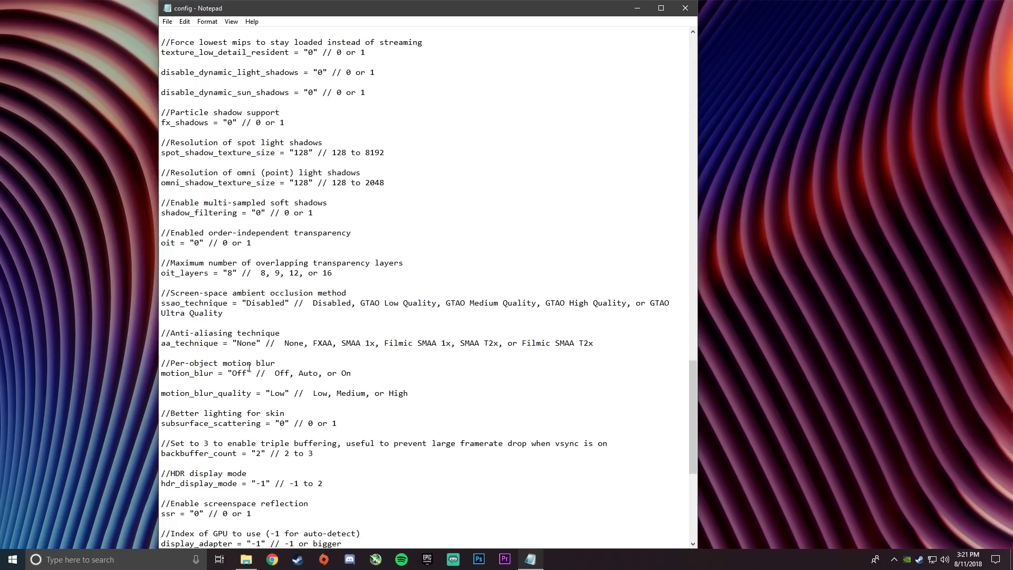
scroll(248, 343, "down", 2)
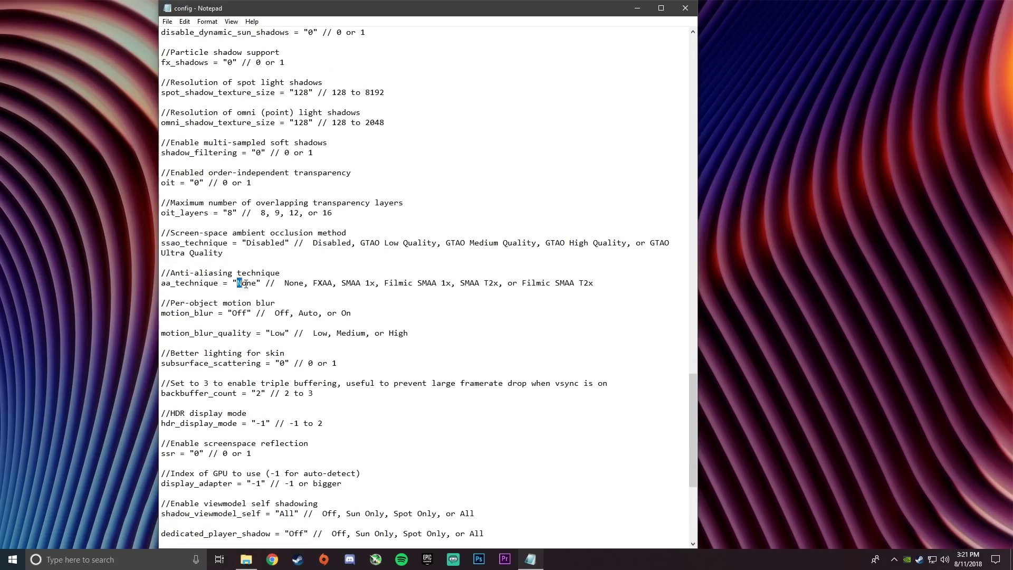
left_click_drag(246, 285, 286, 363)
scroll(306, 370, "down", 6)
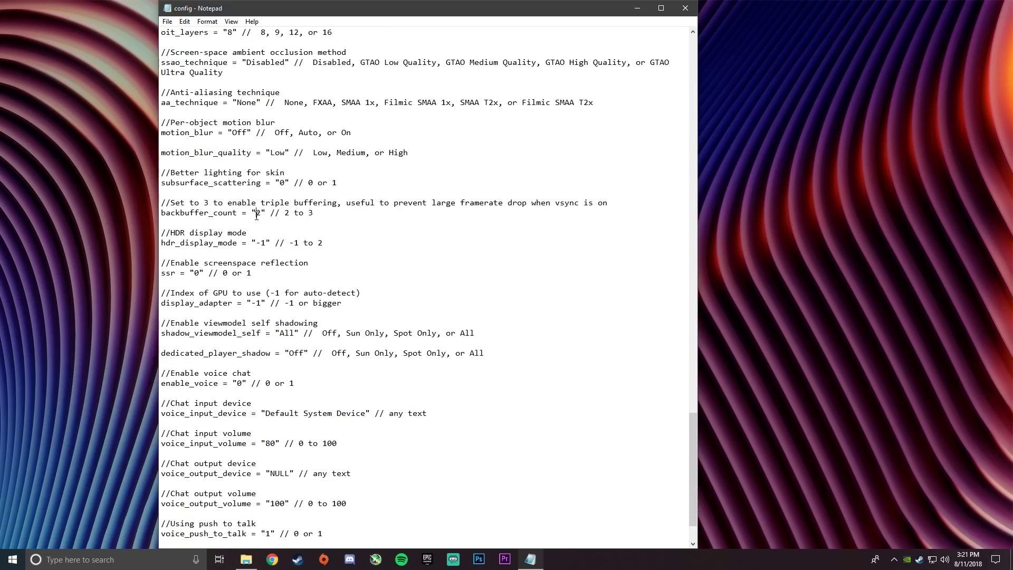
left_click_drag(257, 242, 268, 242)
left_click(224, 274)
double_click(196, 273)
scroll(255, 310, "down", 1)
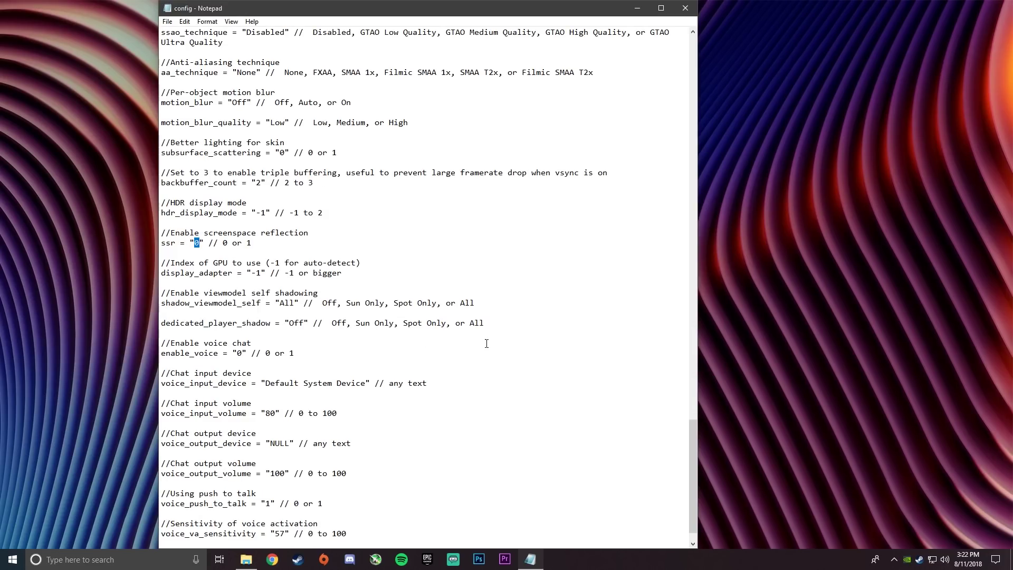
- Set both the shadow_viewmodel_self and dedicated_player_shadow entries in the config file to "Off"
scroll(486, 343, "down", 1)
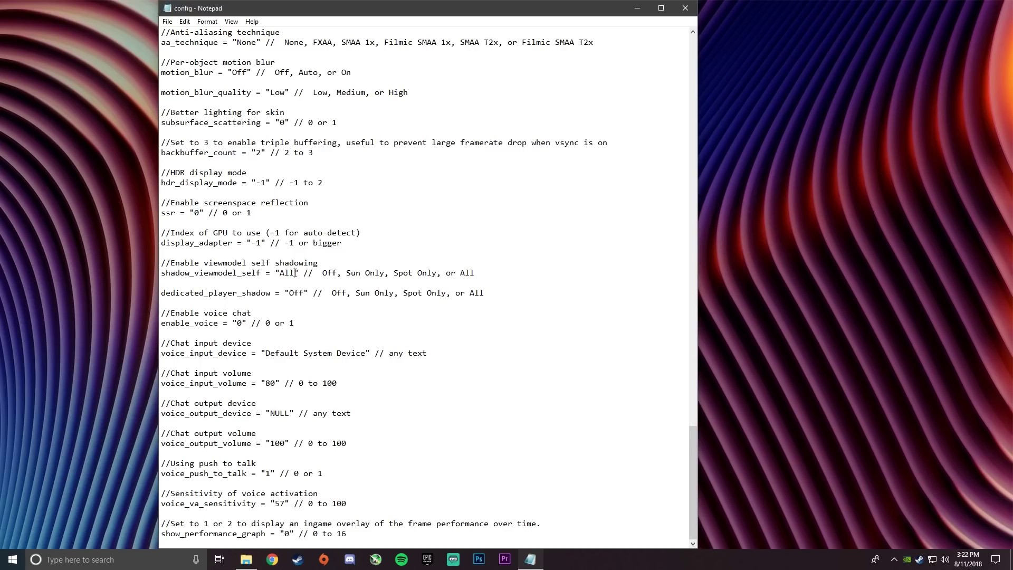
left_click_drag(295, 273, 285, 272)
type("Off")
left_click_drag(279, 274, 305, 295)
type("Off")
- Close the config file and save its changes
left_click_drag(694, 470, 701, 410)
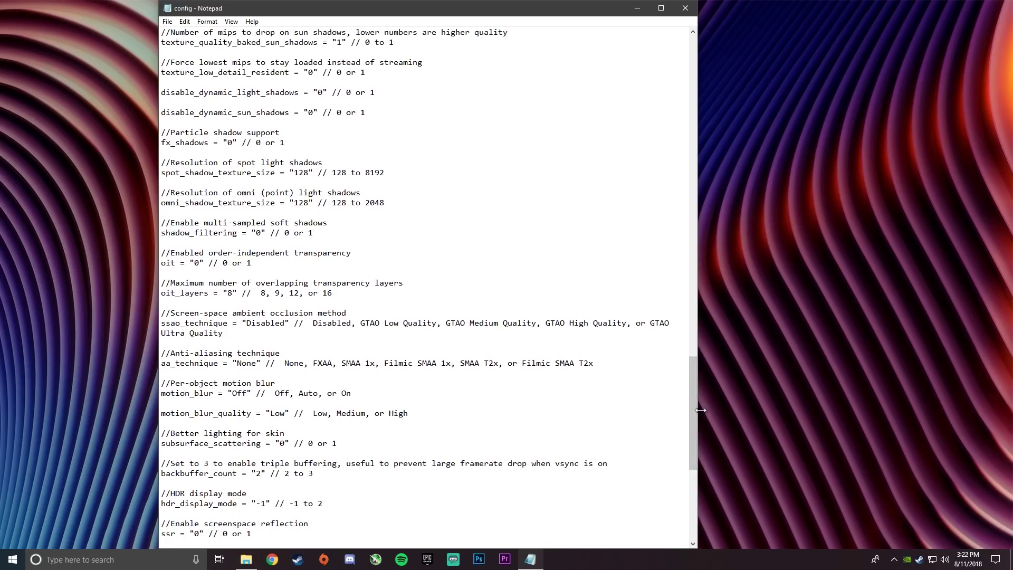
left_click(684, 8)
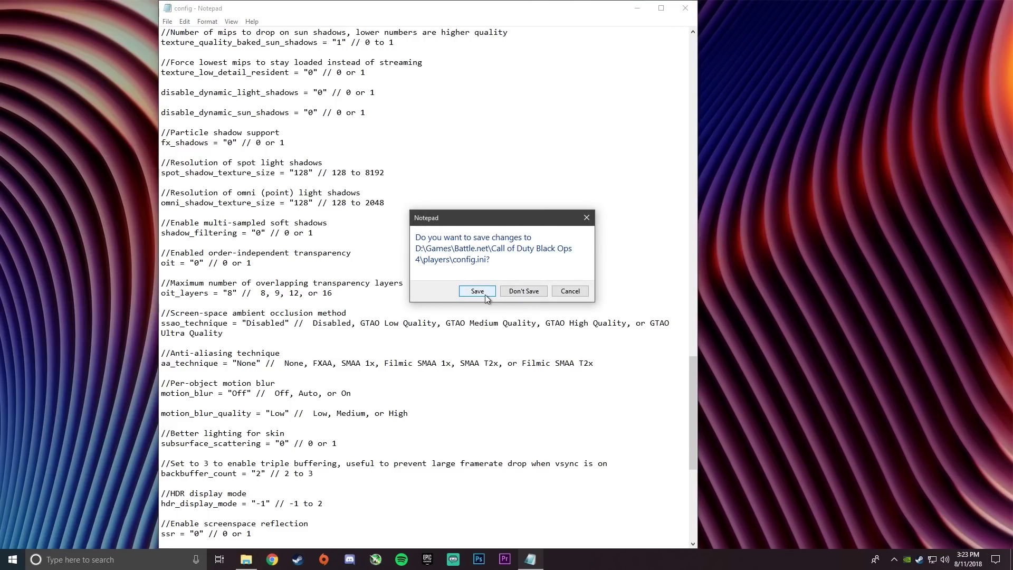
left_click(477, 291)
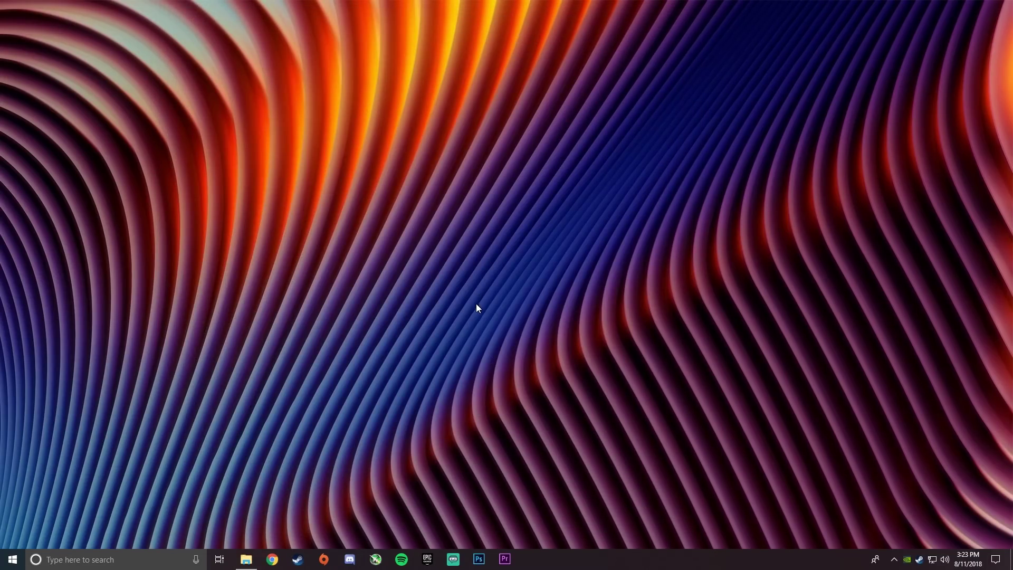
- Bring back the players folder window and make the config file read-only in its properties
left_click(246, 558)
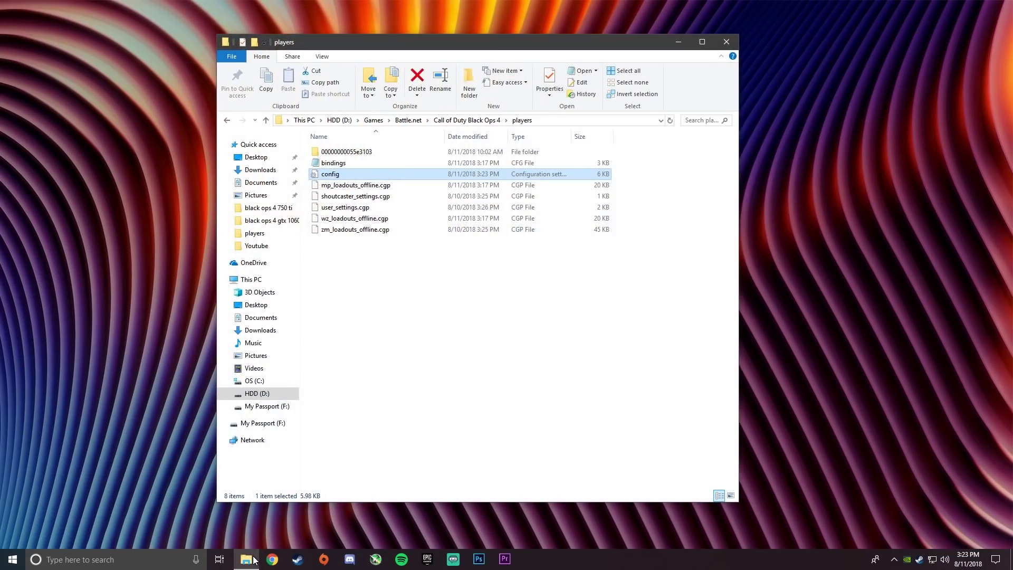
right_click(360, 175)
left_click(418, 396)
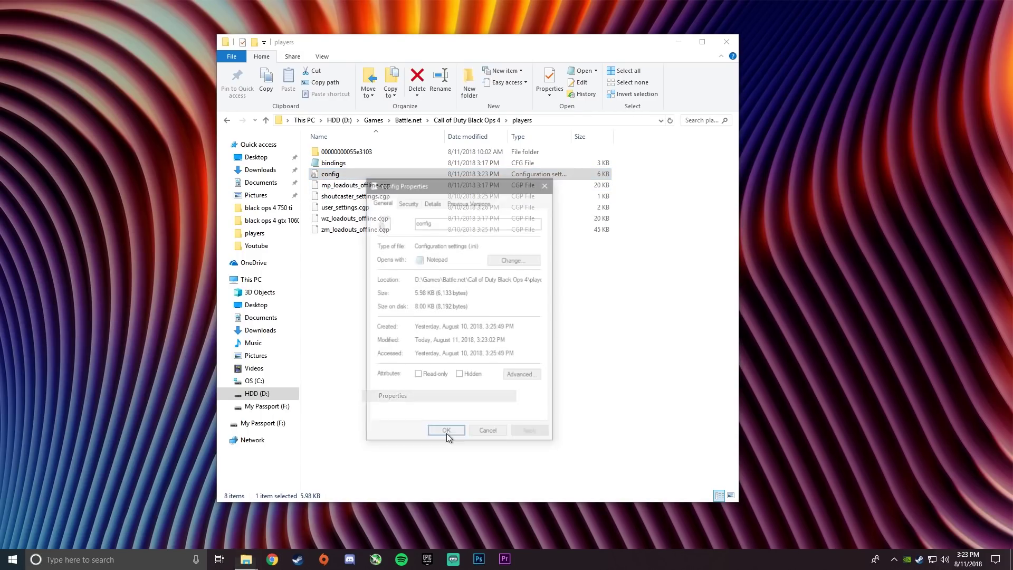
left_click(436, 378)
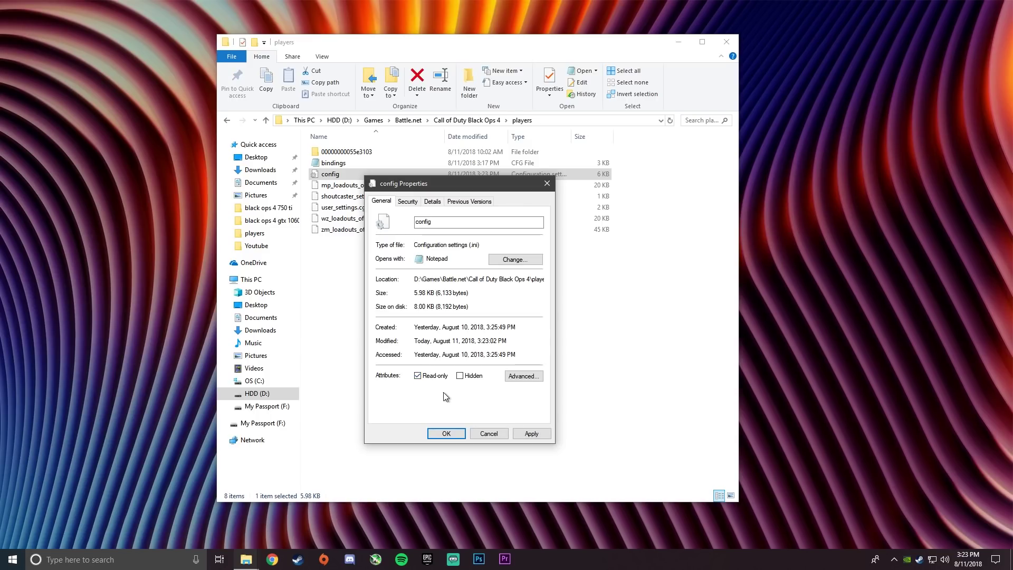
left_click(531, 431)
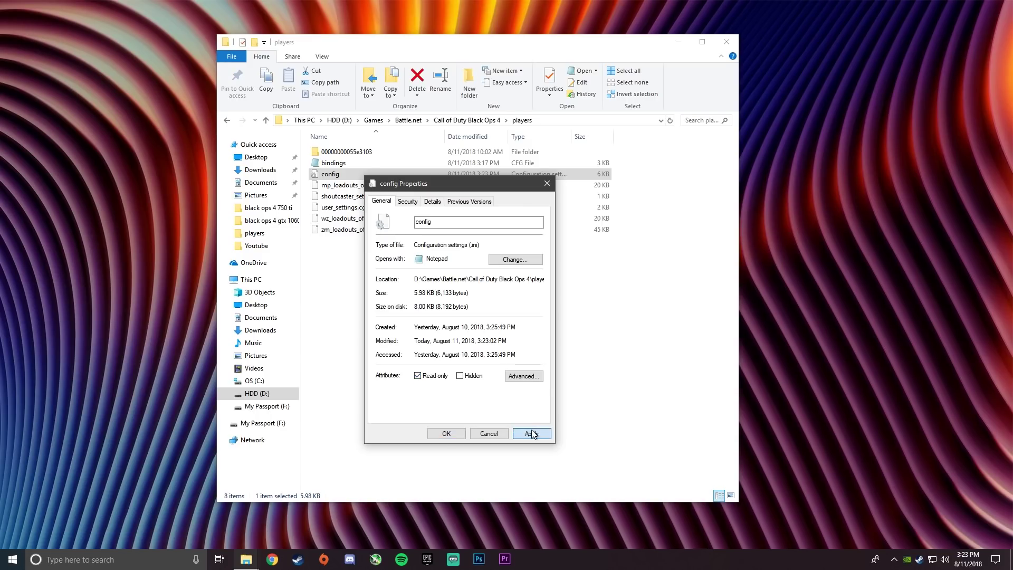
left_click(448, 433)
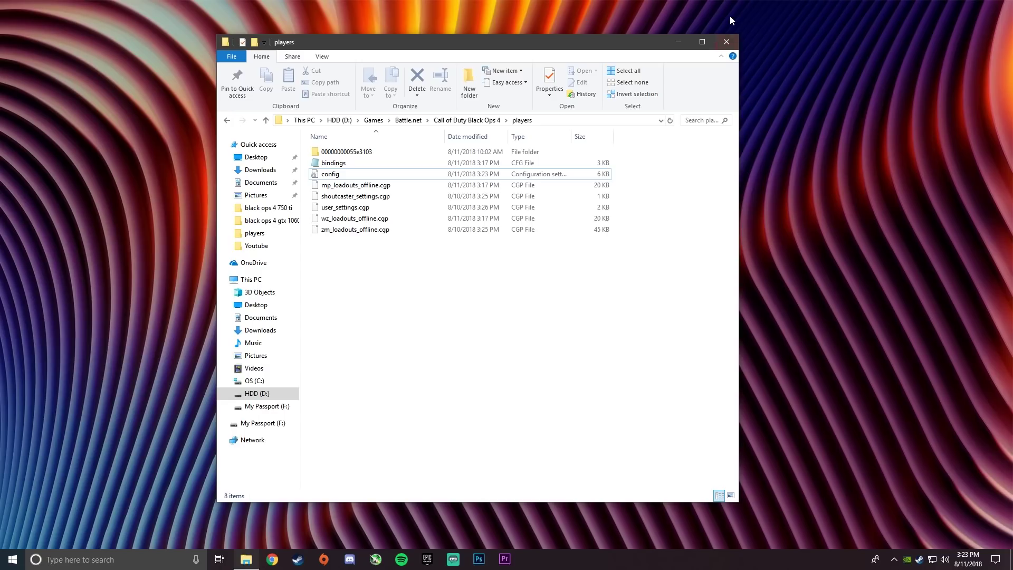